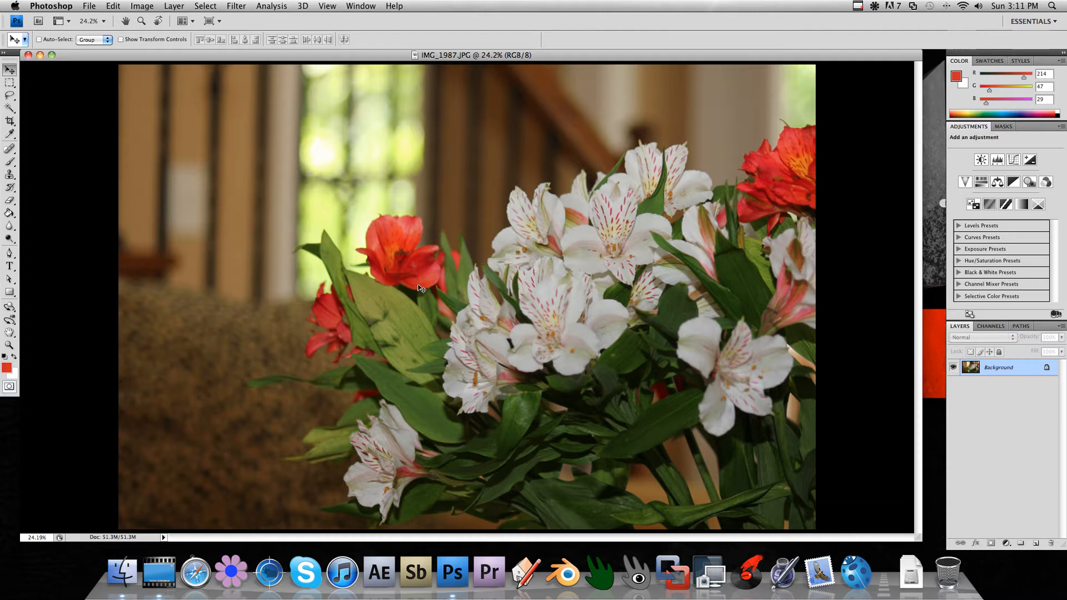
{"action": "left_click", "coordinate": [1029, 161]}
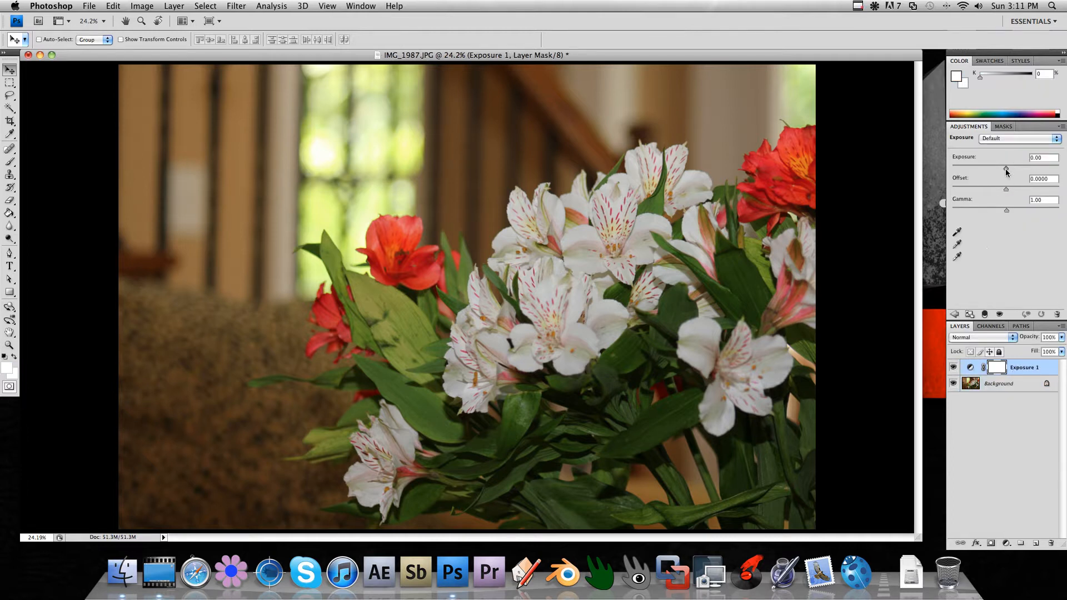
{"action": "left_click_drag", "start_coordinate": [1007, 172], "coordinate": [1010, 172]}
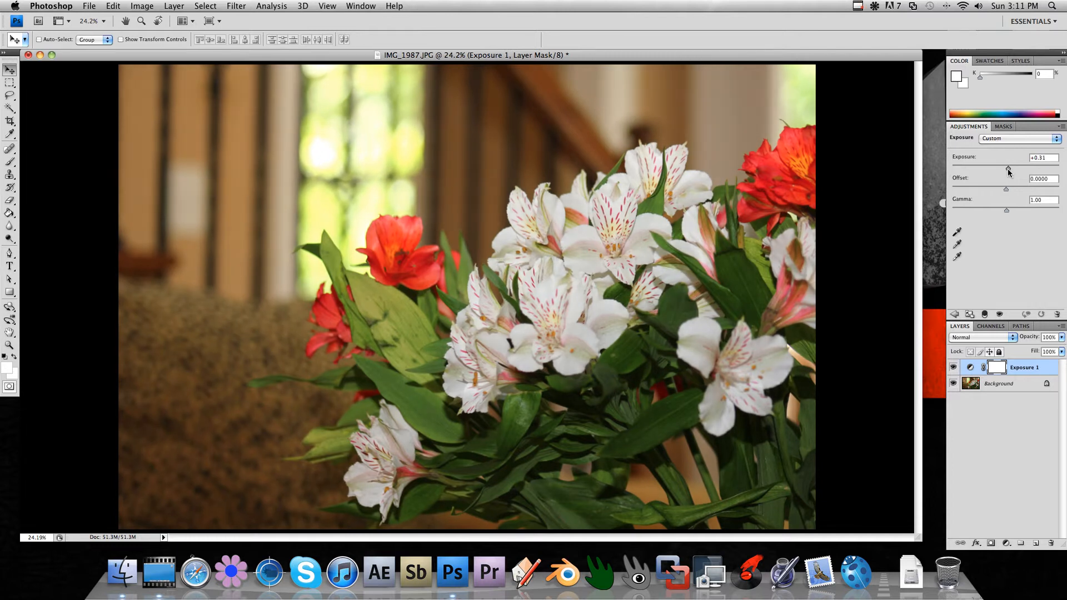
{"action": "left_click_drag", "start_coordinate": [1008, 168], "coordinate": [1010, 168]}
{"action": "key", "text": "Delete"}
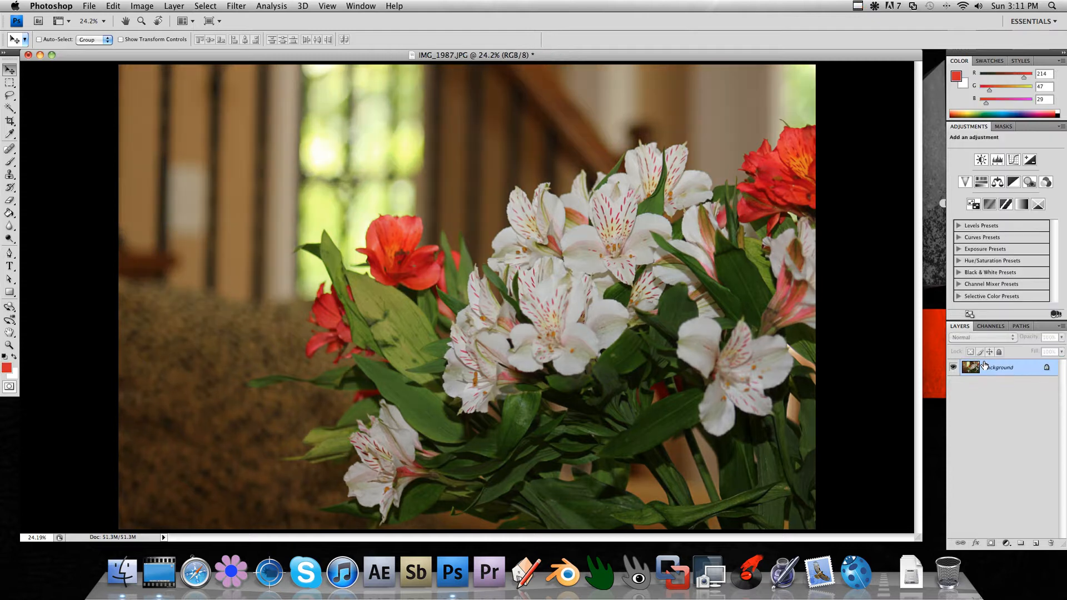
Add a Brightness/Contrast adjustment layer with brightness 24 and contrast 5.
{"action": "left_click", "coordinate": [982, 161]}
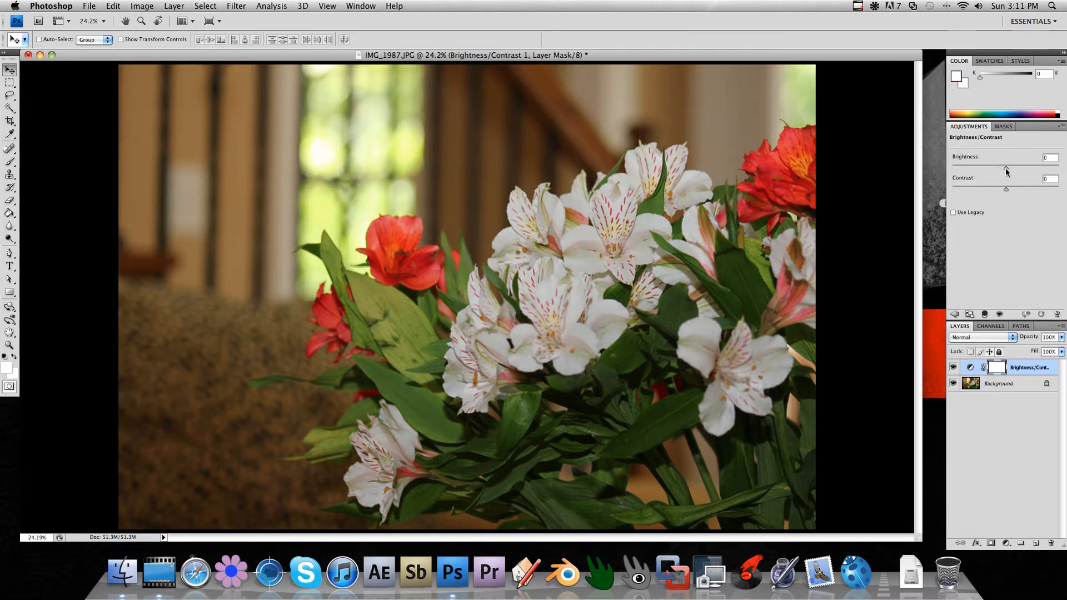
{"action": "left_click_drag", "start_coordinate": [1004, 167], "coordinate": [1011, 167]}
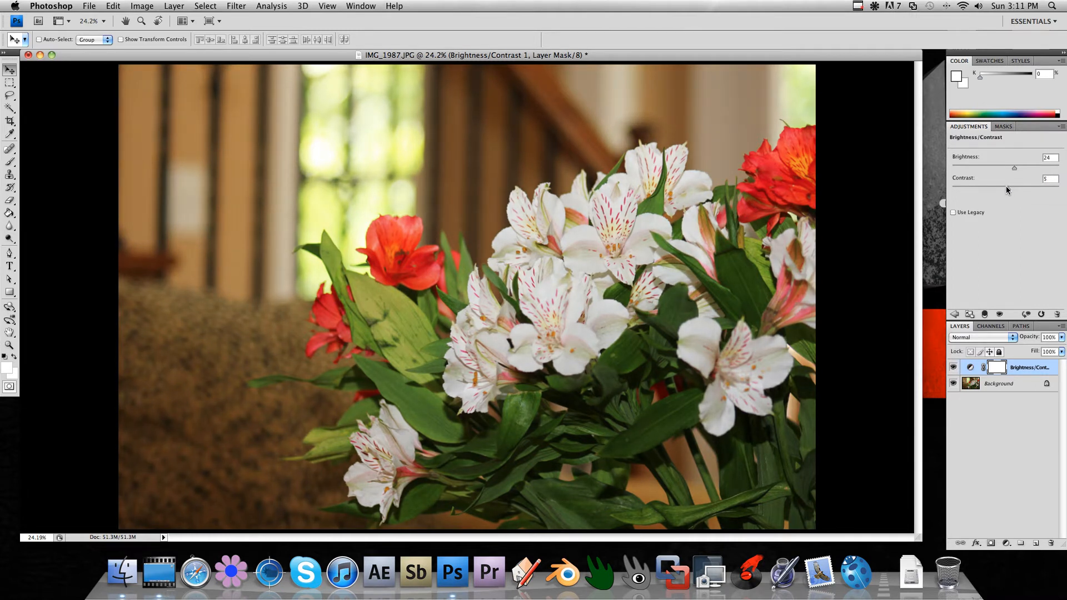
Add a Hue/Saturation adjustment layer directly above the Background layer and raise its saturation slightly.
{"action": "left_click", "coordinate": [997, 392]}
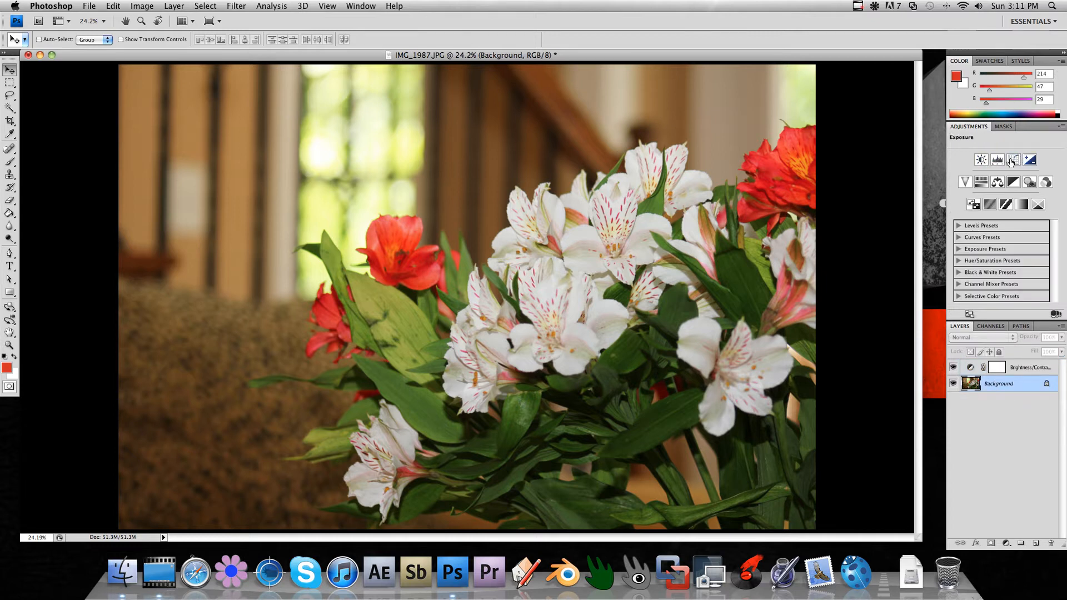
{"action": "left_click", "coordinate": [980, 182]}
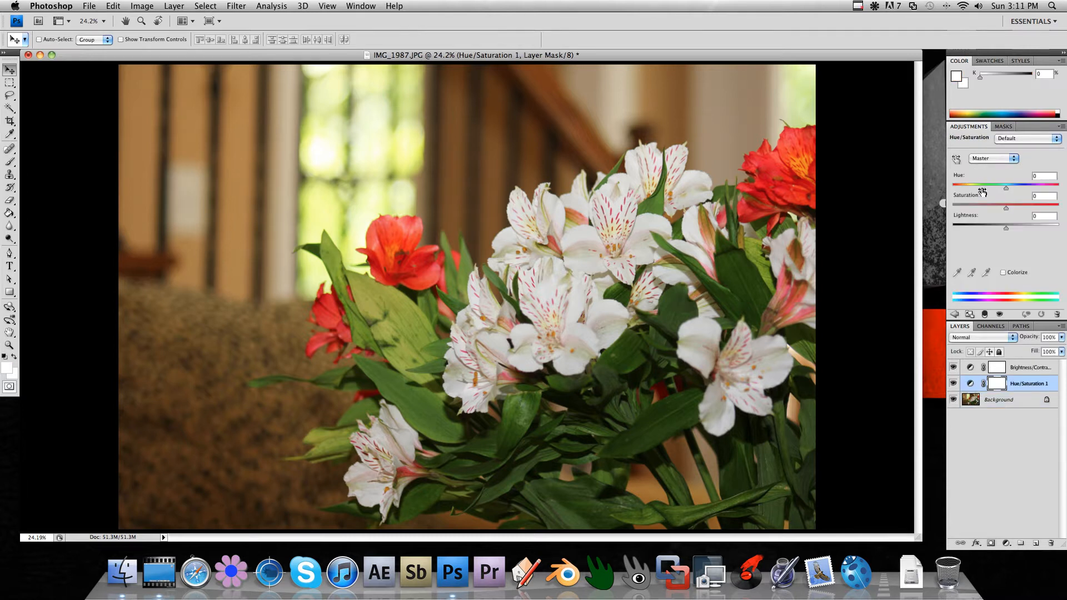
{"action": "mouse_move", "coordinate": [1006, 206]}
{"action": "left_mouse_down"}
{"action": "mouse_move", "coordinate": [1044, 205]}
{"action": "mouse_move", "coordinate": [982, 205]}
{"action": "mouse_move", "coordinate": [1008, 207]}
{"action": "left_mouse_up"}
Start the Unsharp Mask filter on the Background layer, lower the amount to 1% and keep the photo uncovered for previewing.
{"action": "left_click", "coordinate": [1017, 399]}
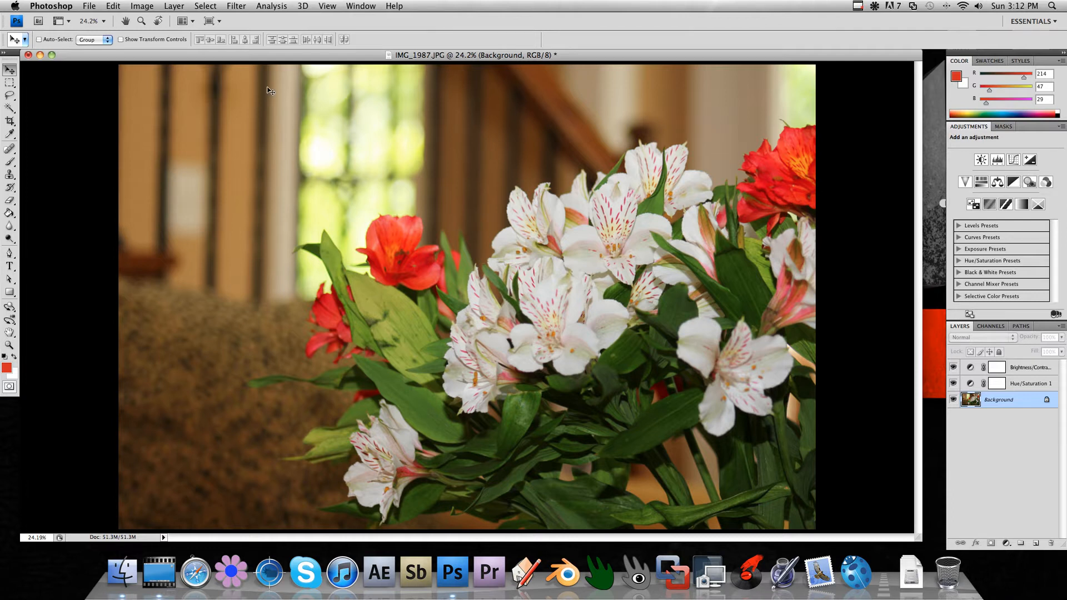
{"action": "left_click", "coordinate": [236, 6]}
{"action": "mouse_move", "coordinate": [248, 169]}
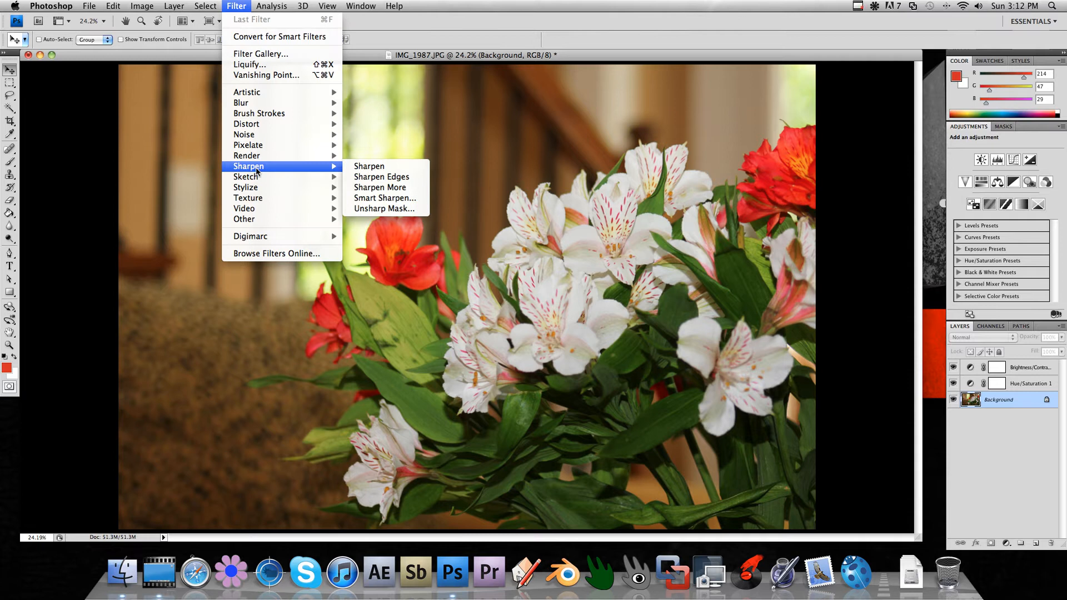
{"action": "left_click", "coordinate": [380, 208]}
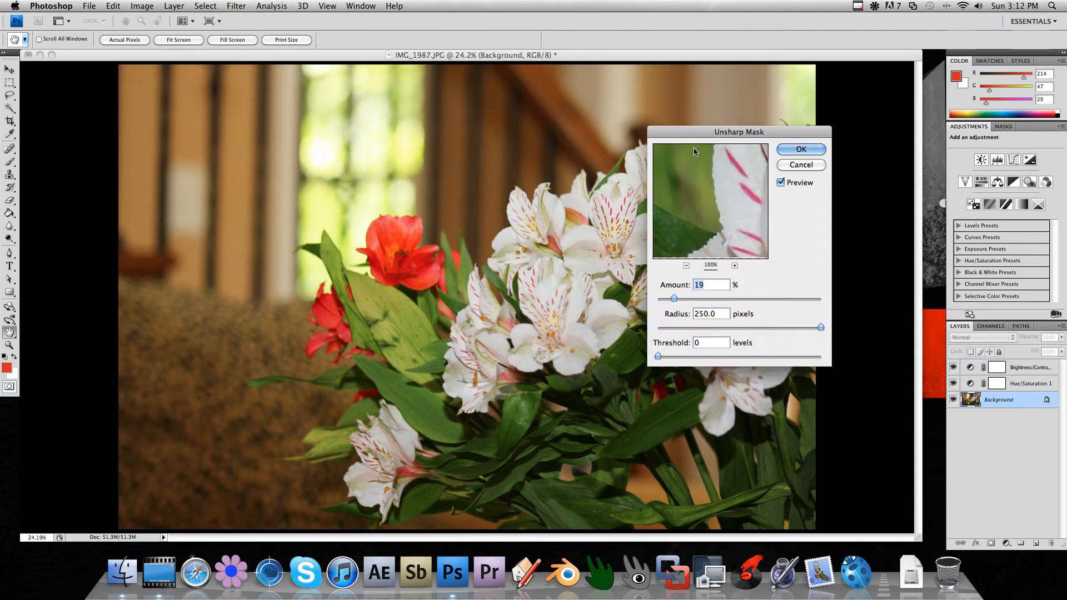
{"action": "left_click_drag", "start_coordinate": [722, 132], "coordinate": [913, 133]}
{"action": "left_click_drag", "start_coordinate": [863, 300], "coordinate": [848, 300]}
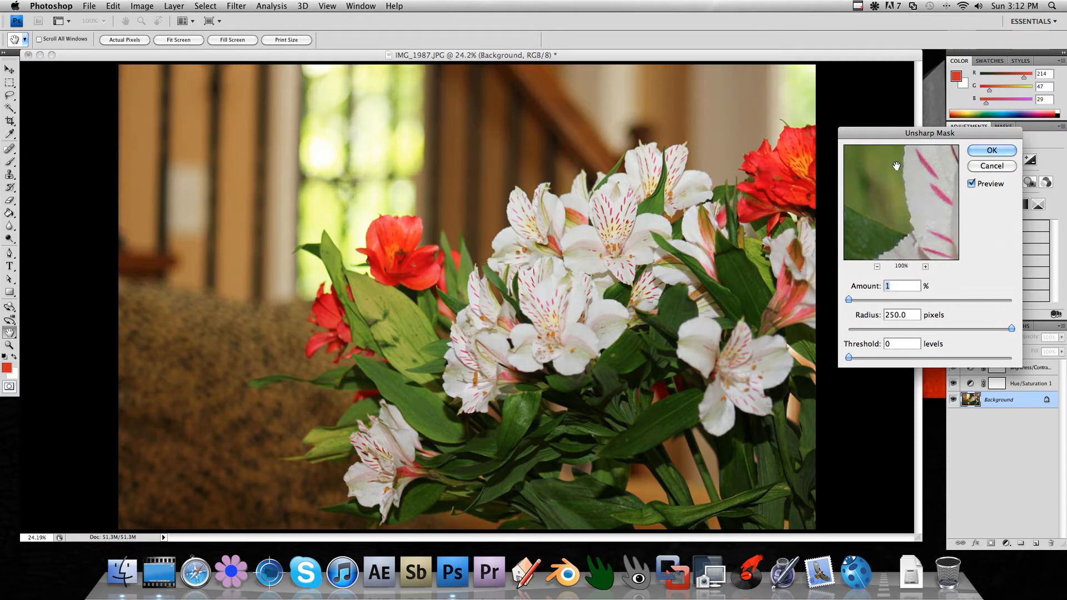
{"action": "left_click_drag", "start_coordinate": [894, 132], "coordinate": [929, 129]}
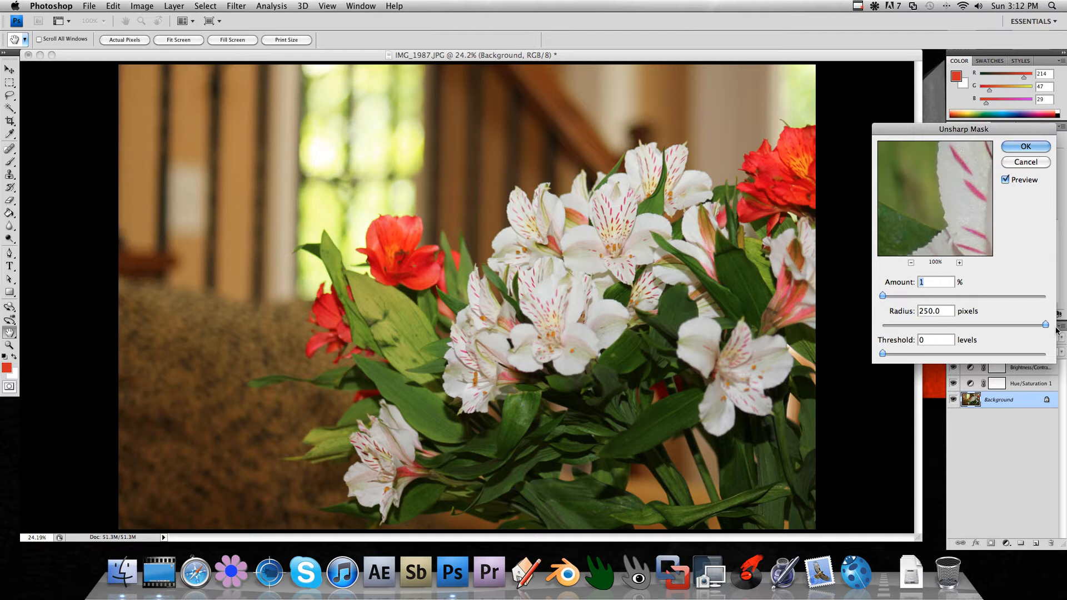
{"action": "key", "text": "Tab"}
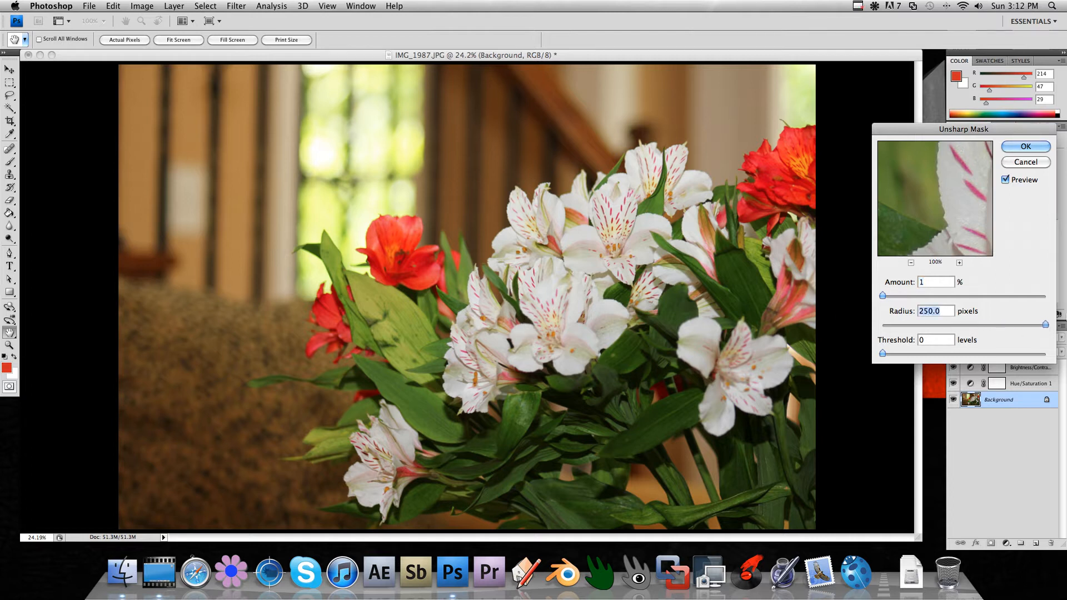
{"action": "type", "text": "123.2"}
{"action": "left_click_drag", "start_coordinate": [1032, 324], "coordinate": [963, 328]}
{"action": "key", "text": "super+z"}
{"action": "left_click", "coordinate": [882, 355]}
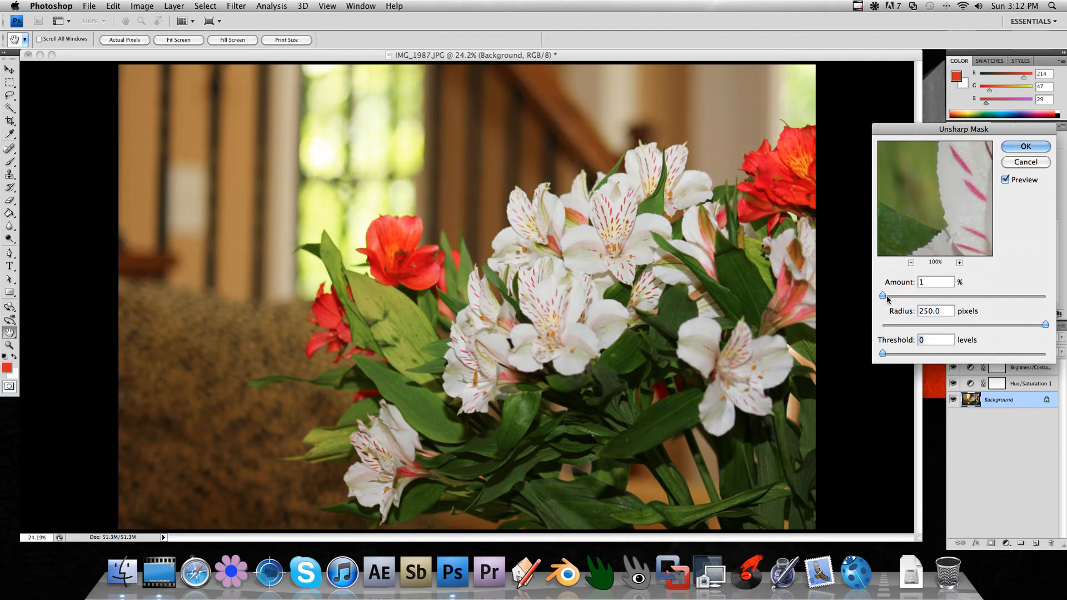
Set the Unsharp Mask amount to 16%, preview it on the red flower and apply the filter.
{"action": "left_click_drag", "start_coordinate": [883, 299], "coordinate": [895, 297]}
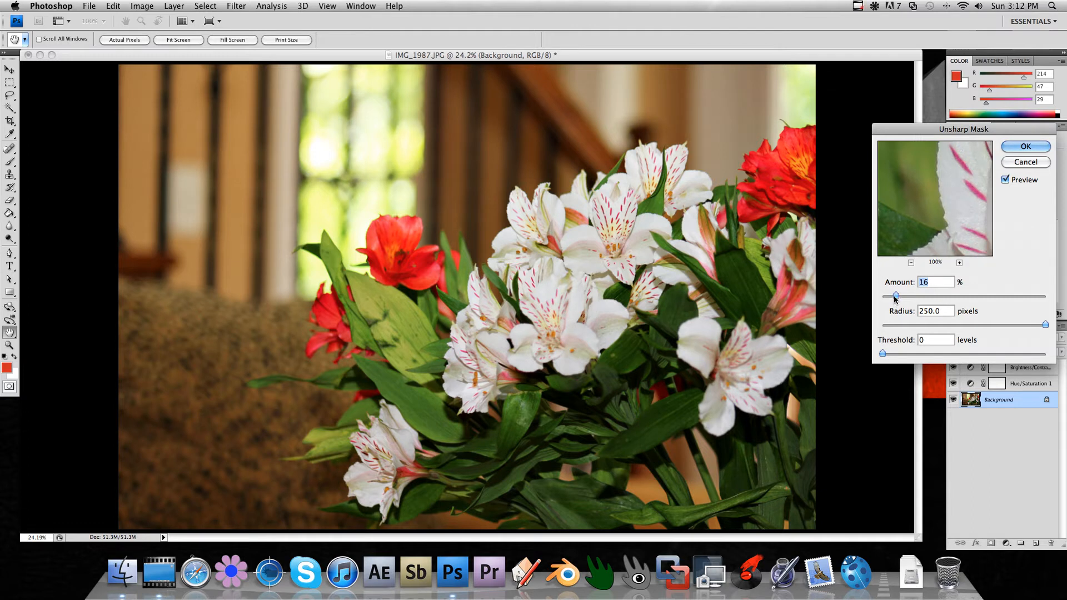
{"action": "left_click_drag", "start_coordinate": [944, 237], "coordinate": [1003, 333]}
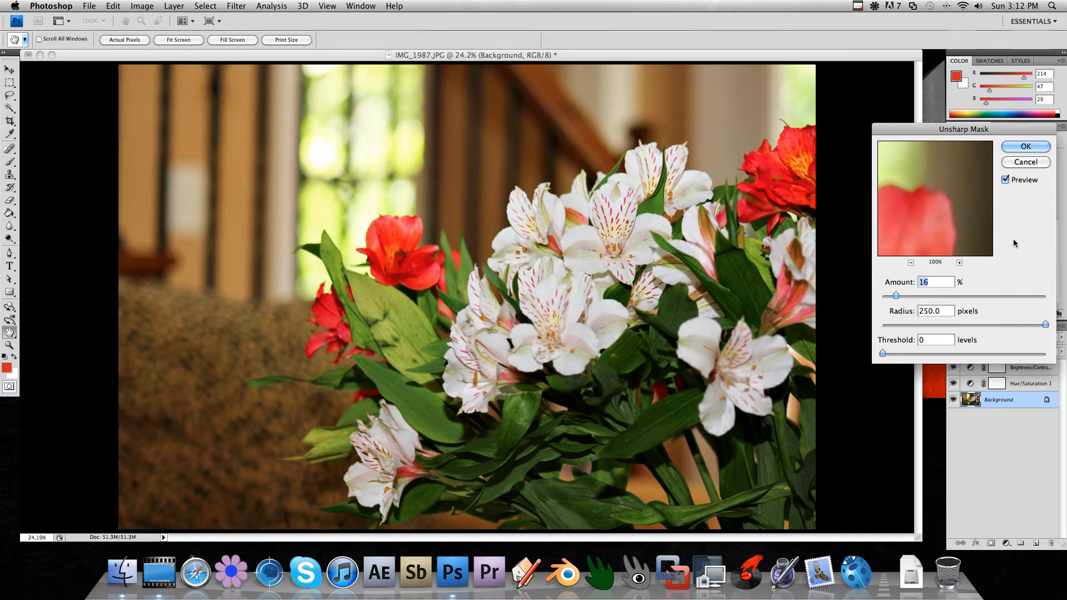
{"action": "left_click", "coordinate": [1021, 145]}
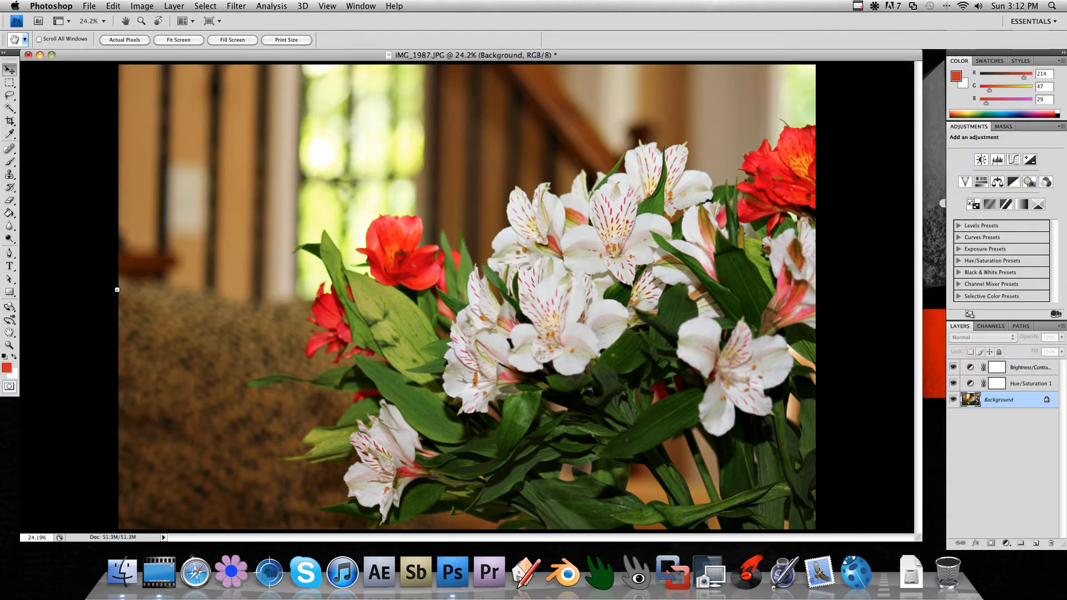
Examine the out-of-focus wall and dark railing bars in the photo's upper-left background up close.
{"action": "key", "text": "space"}
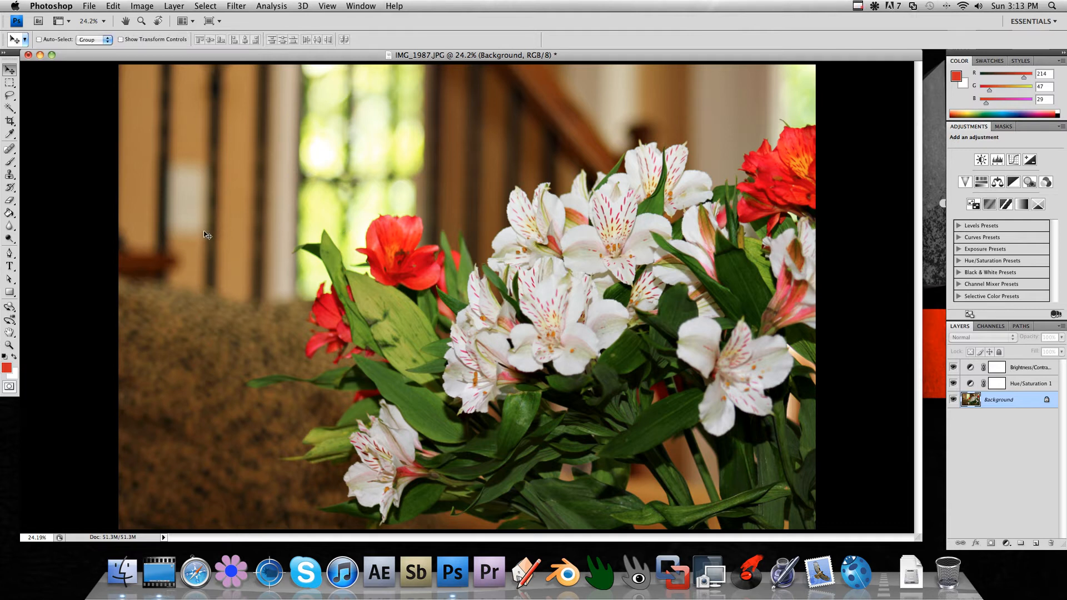
{"action": "scroll", "coordinate": [206, 235], "scroll_direction": "up", "scroll_amount": 10}
{"action": "scroll", "coordinate": [264, 250], "scroll_direction": "left", "scroll_amount": 2}
{"action": "scroll", "coordinate": [264, 250], "scroll_direction": "left", "scroll_amount": 5}
{"action": "scroll", "coordinate": [263, 250], "scroll_direction": "up", "scroll_amount": 5}
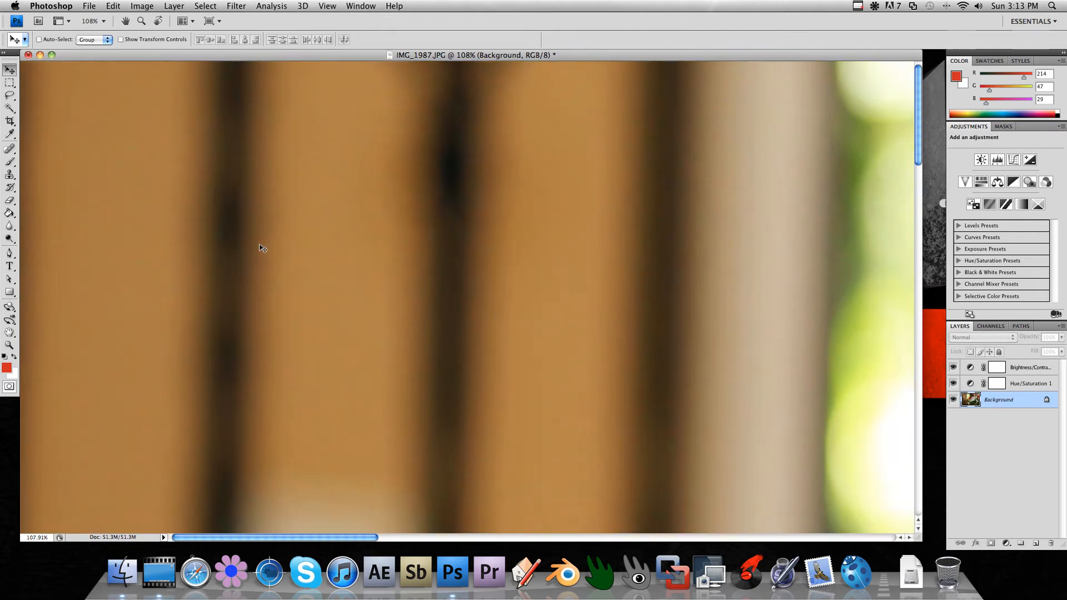
{"action": "scroll", "coordinate": [210, 216], "scroll_direction": "down", "scroll_amount": 3}
{"action": "scroll", "coordinate": [210, 214], "scroll_direction": "up", "scroll_amount": 3}
{"action": "scroll", "coordinate": [210, 211], "scroll_direction": "right", "scroll_amount": 5}
{"action": "scroll", "coordinate": [210, 212], "scroll_direction": "left", "scroll_amount": 5}
{"action": "scroll", "coordinate": [294, 272], "scroll_direction": "down", "scroll_amount": 5}
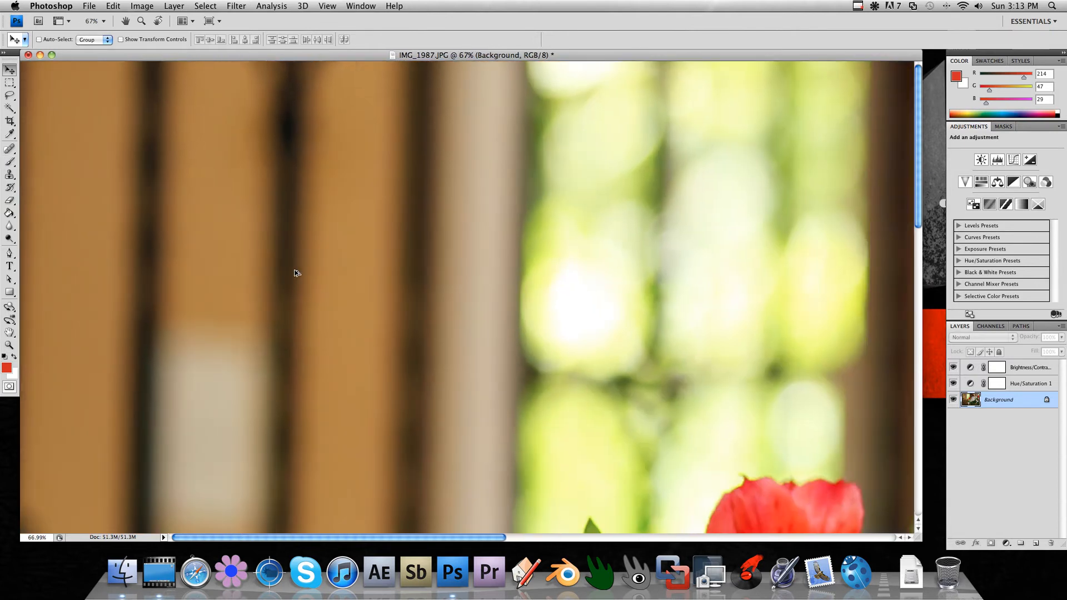
Draw a closed Pen path around the upper-left wall and railing area, following the sofa's edge and the window's left side.
{"action": "left_click", "coordinate": [9, 252]}
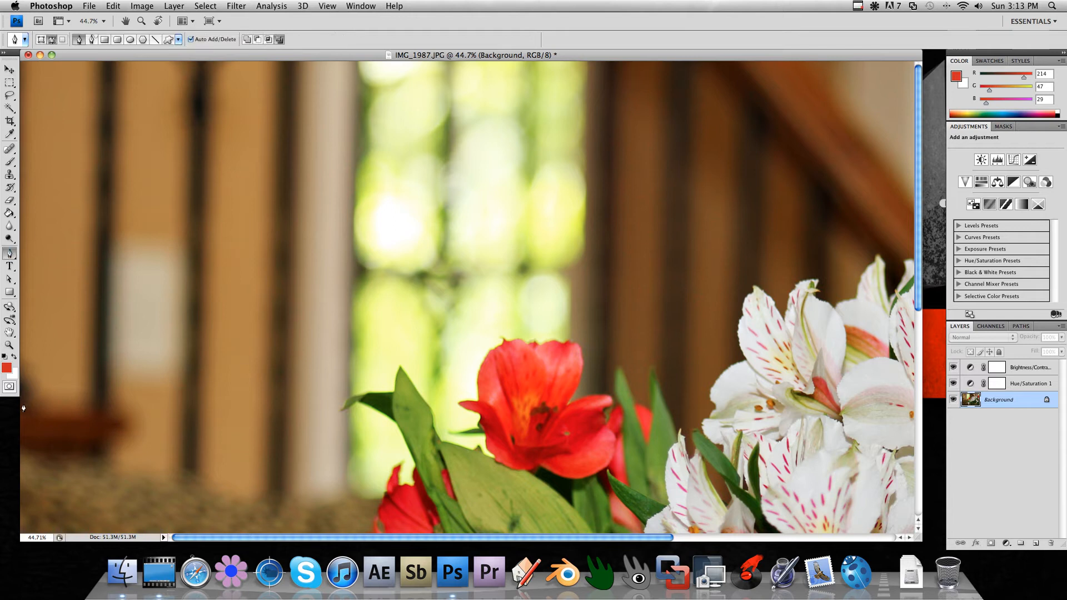
{"action": "left_click", "coordinate": [53, 415]}
{"action": "left_click", "coordinate": [117, 415]}
{"action": "left_click", "coordinate": [189, 465]}
{"action": "left_click", "coordinate": [270, 482]}
{"action": "scroll", "coordinate": [349, 73], "scroll_direction": "down", "scroll_amount": 2}
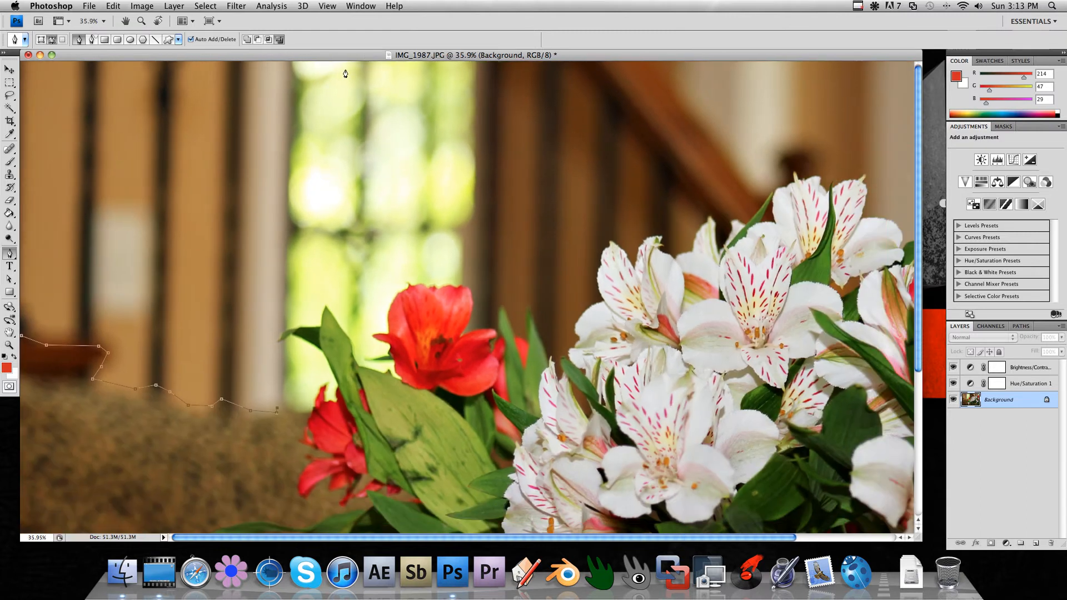
{"action": "scroll", "coordinate": [271, 79], "scroll_direction": "down", "scroll_amount": 3}
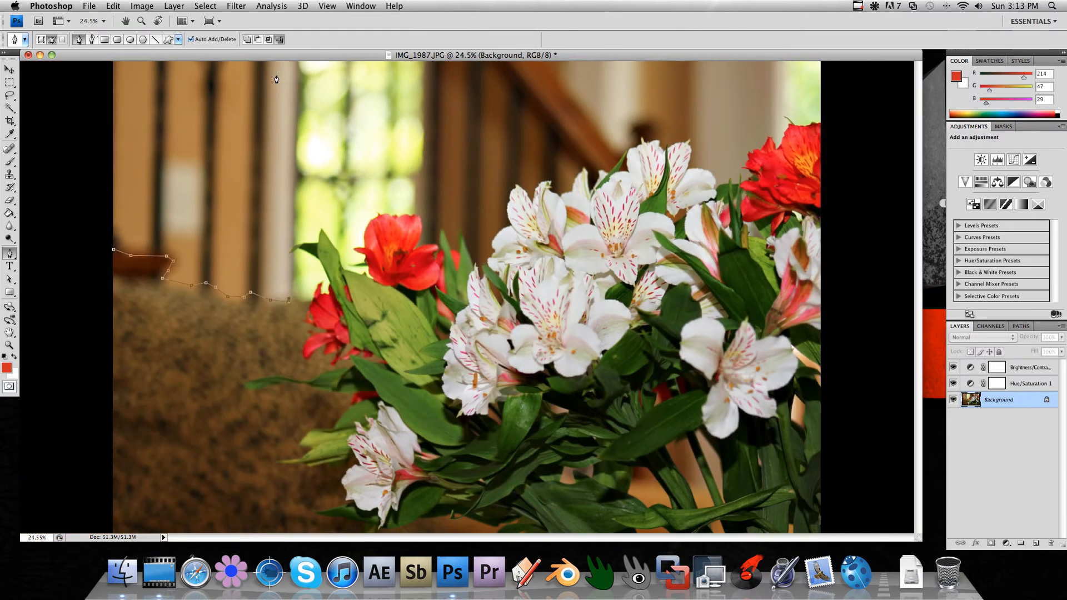
{"action": "left_click", "coordinate": [310, 75]}
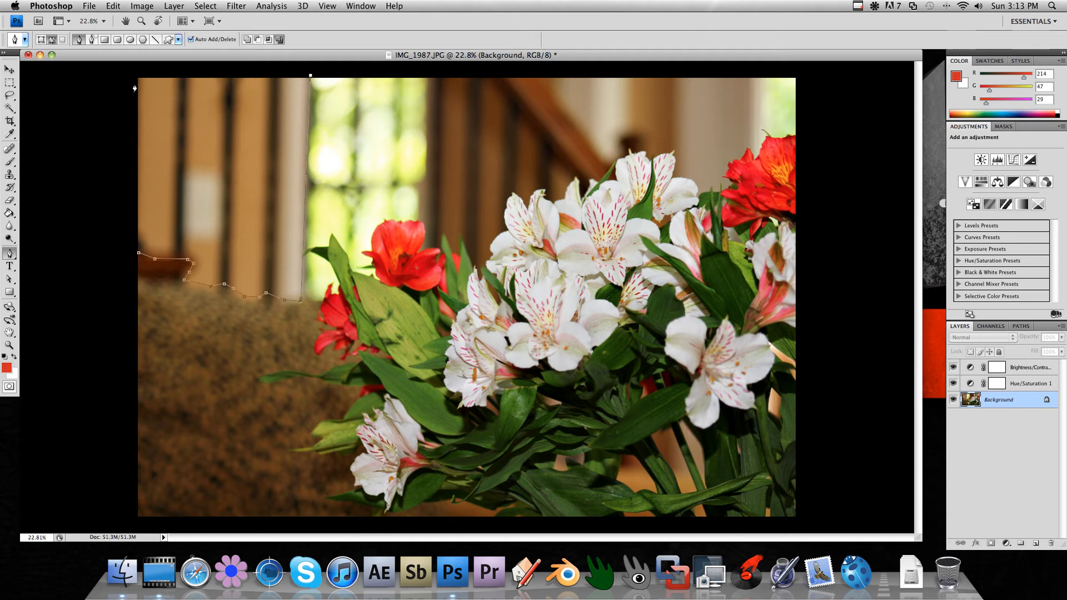
{"action": "left_click", "coordinate": [136, 77]}
{"action": "left_click", "coordinate": [137, 254]}
Convert the path into a new anti-aliased selection with a feather radius of 0.3 pixels.
{"action": "right_click", "coordinate": [192, 213]}
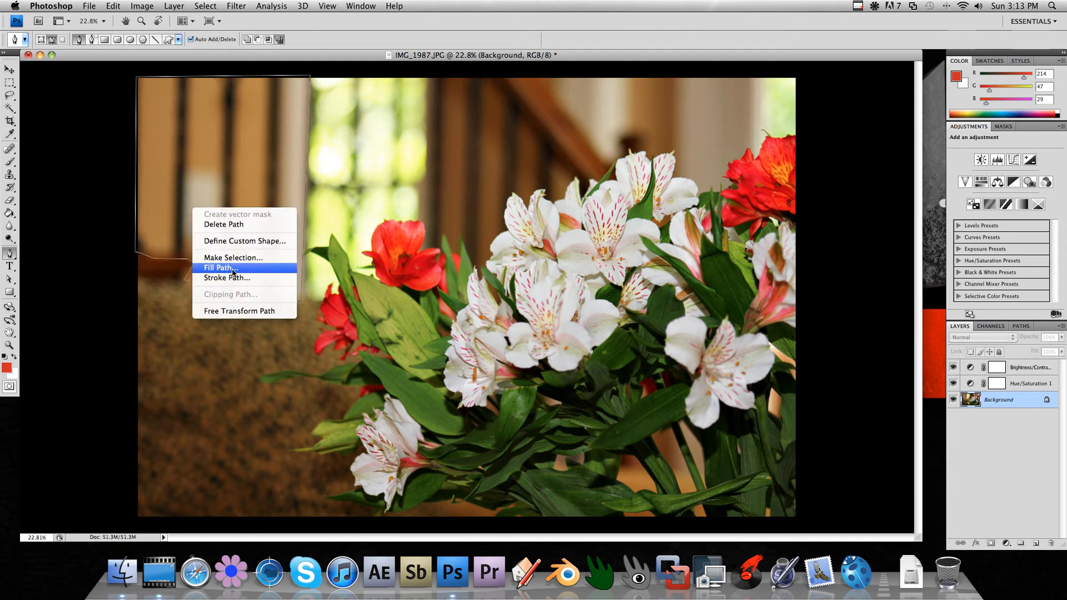
{"action": "left_click", "coordinate": [233, 263]}
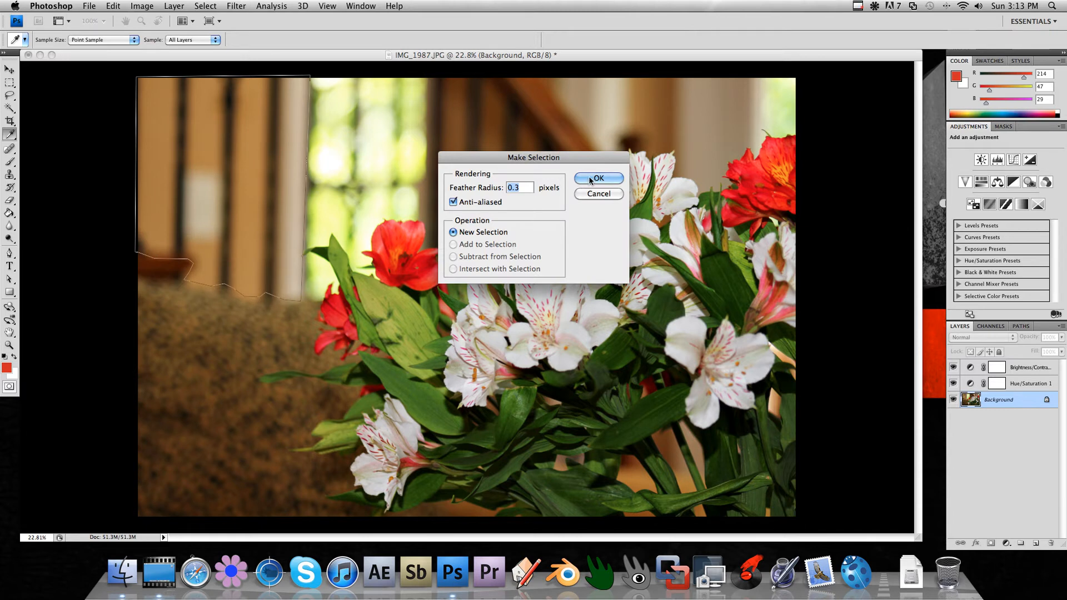
{"action": "left_click", "coordinate": [606, 178]}
Choose the Blur tool for the selected wall area and enlarge its brush to 60 pixels.
{"action": "scroll", "coordinate": [250, 179], "scroll_direction": "up", "scroll_amount": 3}
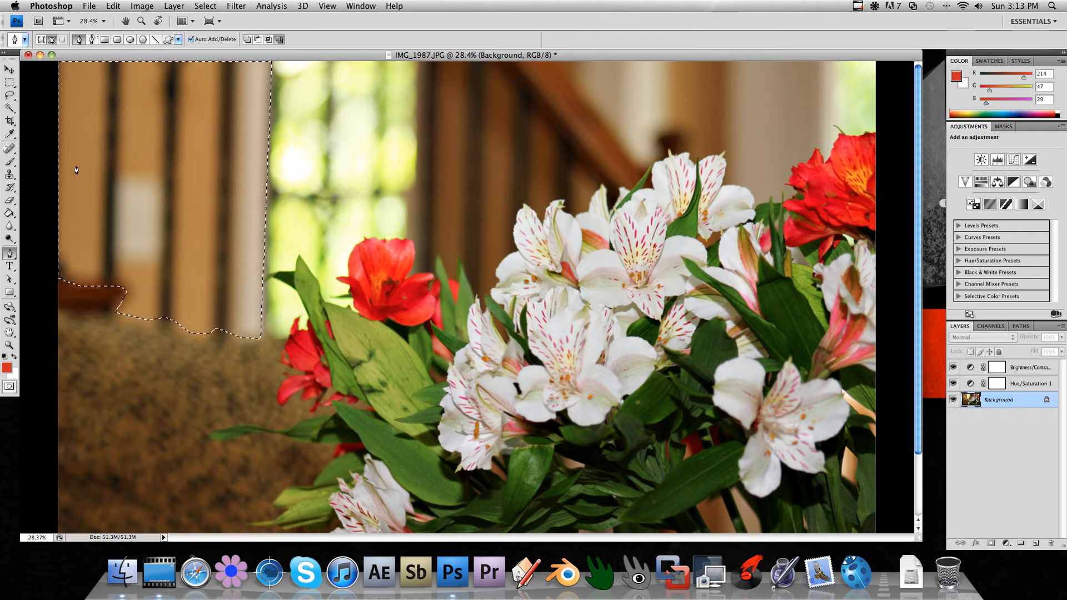
{"action": "scroll", "coordinate": [117, 176], "scroll_direction": "up", "scroll_amount": 1}
{"action": "scroll", "coordinate": [117, 176], "scroll_direction": "up", "scroll_amount": 4}
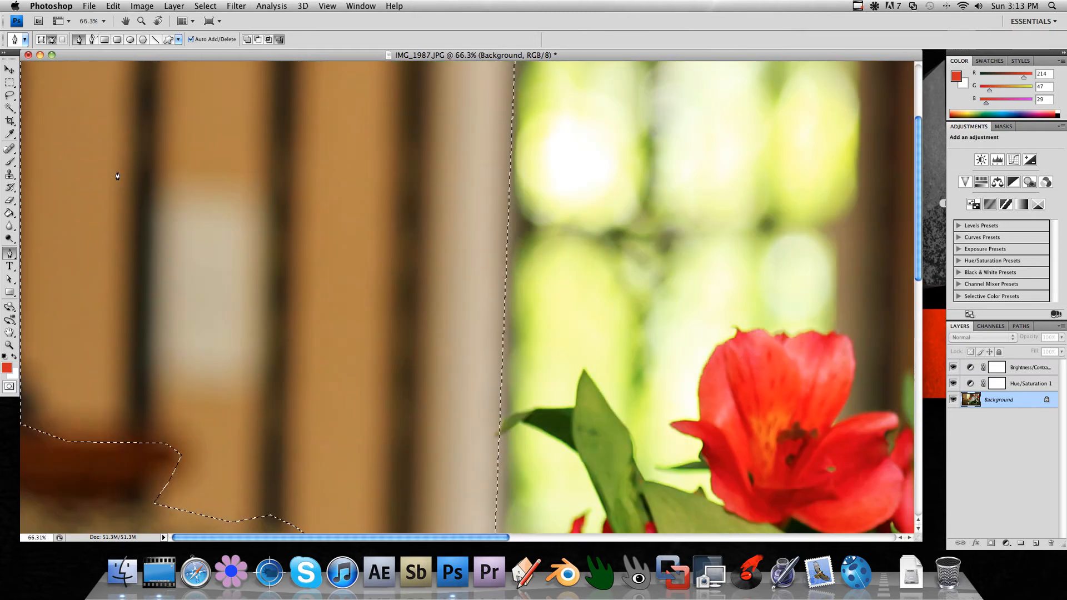
{"action": "scroll", "coordinate": [215, 155], "scroll_direction": "down", "scroll_amount": 2}
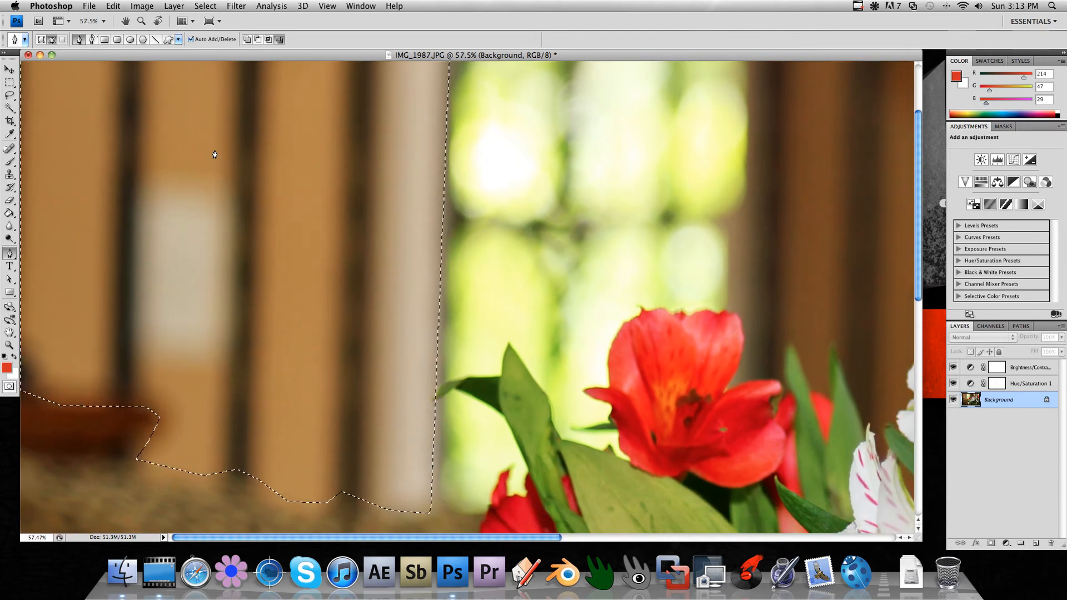
{"action": "scroll", "coordinate": [213, 154], "scroll_direction": "down", "scroll_amount": 2}
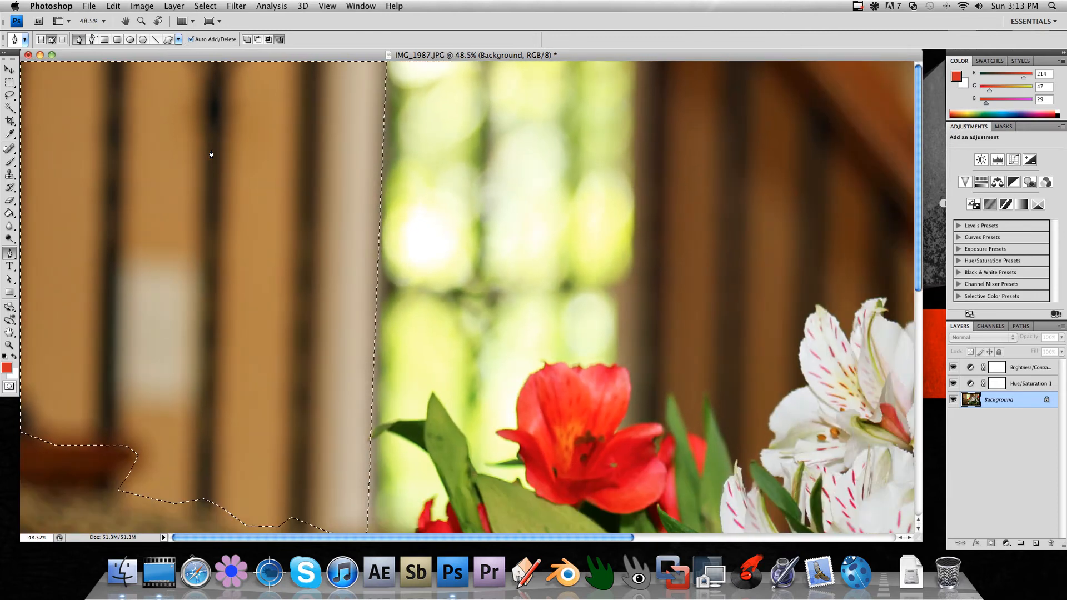
{"action": "left_click", "coordinate": [9, 226]}
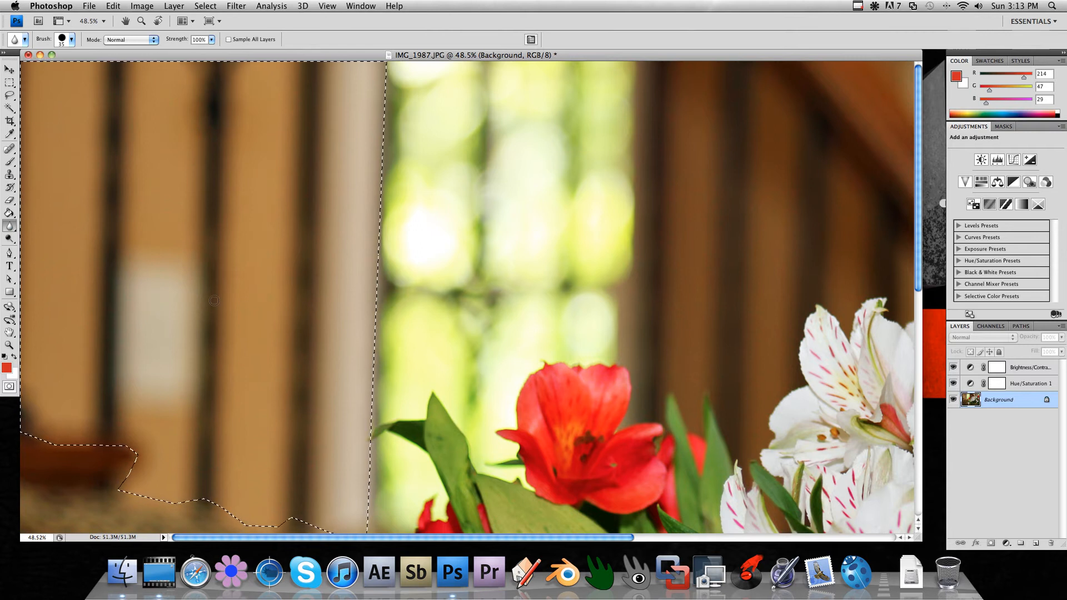
{"action": "scroll", "coordinate": [210, 298], "scroll_direction": "up", "scroll_amount": 10}
{"action": "scroll", "coordinate": [211, 298], "scroll_direction": "up", "scroll_amount": 5}
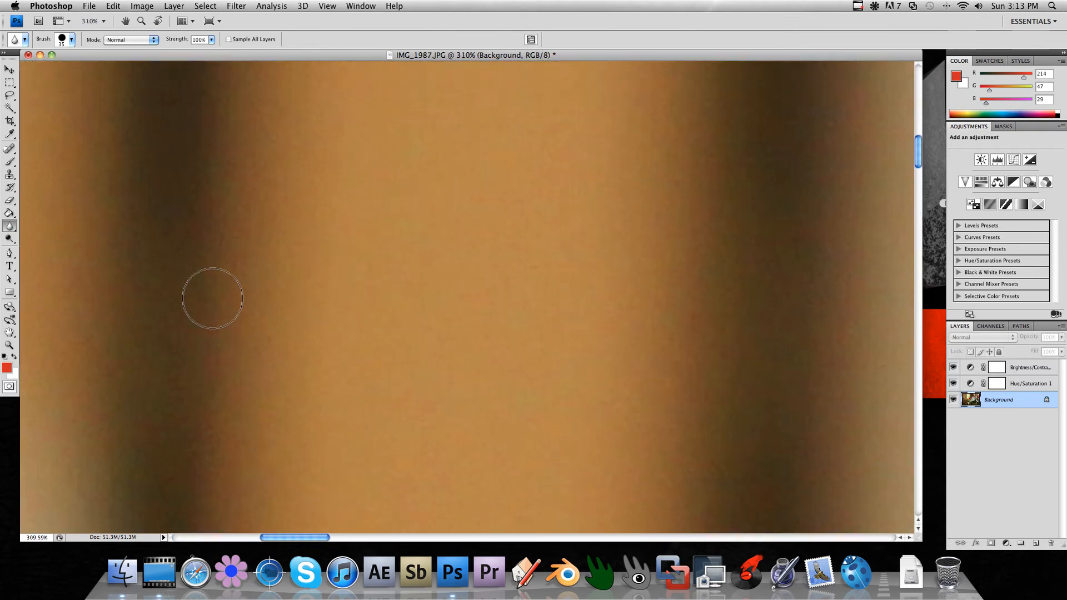
{"action": "key", "text": "bracketright"}
{"action": "key", "text": "bracketright"}
{"action": "key", "text": "bracketright"}
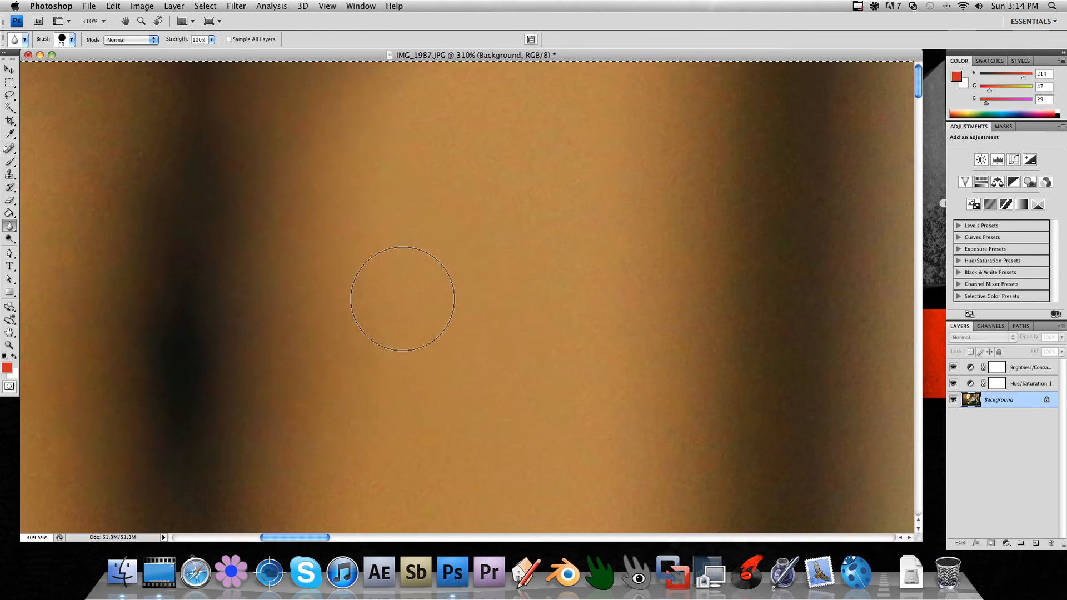
Enlarge the Blur brush to 1200 pixels to cover most of the selected wall area.
{"action": "scroll", "coordinate": [404, 298], "scroll_direction": "down", "scroll_amount": 10}
{"action": "scroll", "coordinate": [402, 298], "scroll_direction": "down", "scroll_amount": 2}
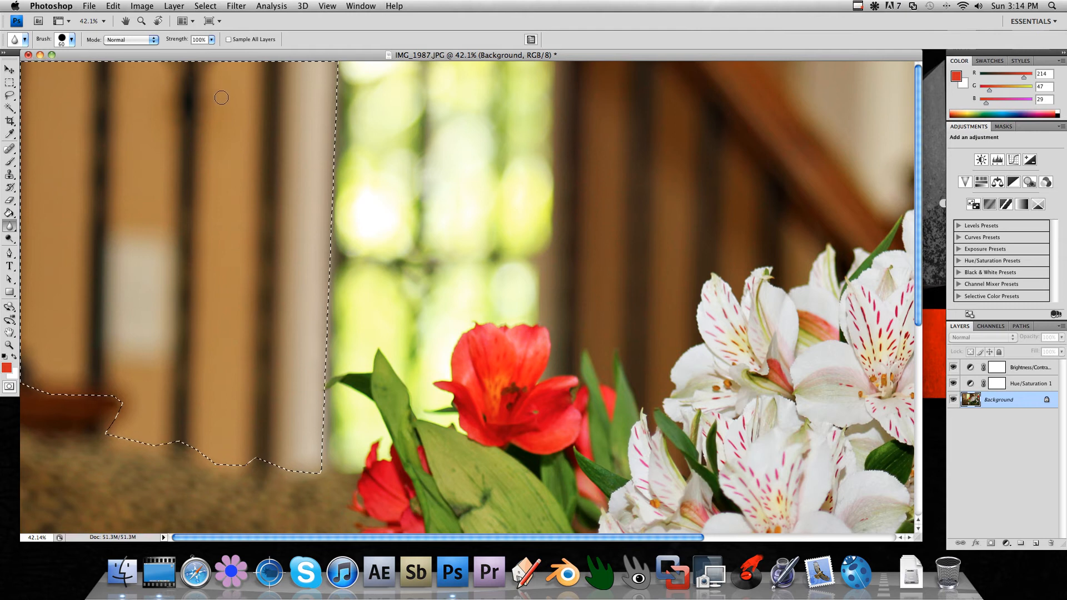
{"action": "key", "text": "bracketright"}
{"action": "key", "text": "bracketright"}
{"action": "key", "text": "bracketright"}
{"action": "key", "text": "bracketright"}
{"action": "key", "text": "bracketright"}
{"action": "key", "text": "bracketright"}
{"action": "key", "text": "bracketright"}
{"action": "key", "text": "bracketright"}
{"action": "key", "text": "bracketright"}
{"action": "key", "text": "bracketright"}
{"action": "key", "text": "bracketright"}
{"action": "key", "text": "bracketright"}
{"action": "key", "text": "bracketright"}
{"action": "key", "text": "bracketright"}
{"action": "key", "text": "bracketright"}
{"action": "key", "text": "bracketright"}
{"action": "key", "text": "bracketright"}
{"action": "key", "text": "bracketright"}
{"action": "key", "text": "bracketright"}
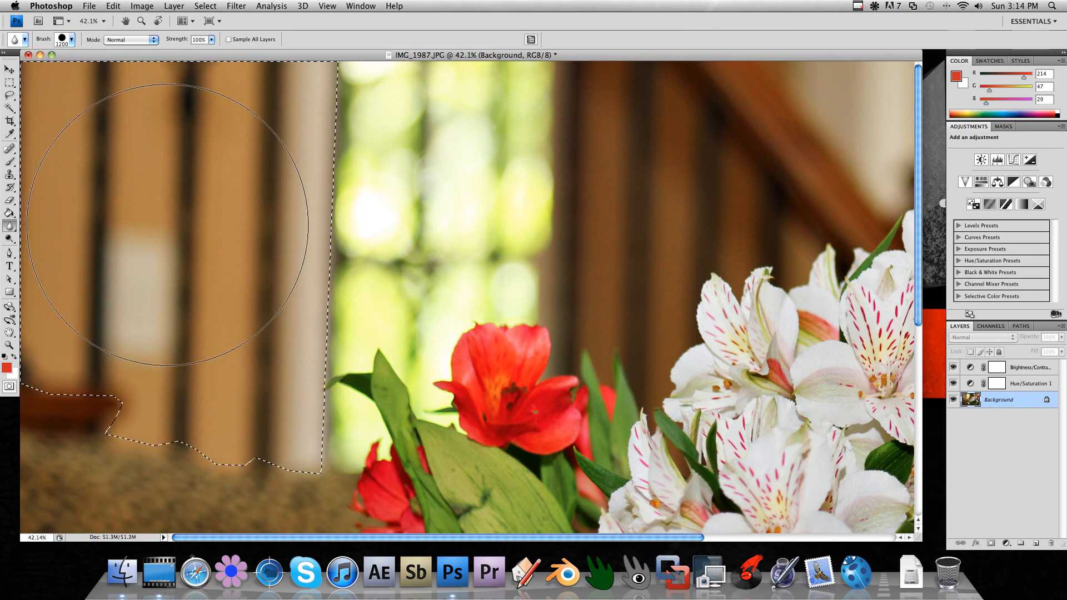
Reduce the Blur brush size to 600 pixels.
{"action": "scroll", "coordinate": [163, 228], "scroll_direction": "up", "scroll_amount": 5}
{"action": "scroll", "coordinate": [439, 94], "scroll_direction": "up", "scroll_amount": 5}
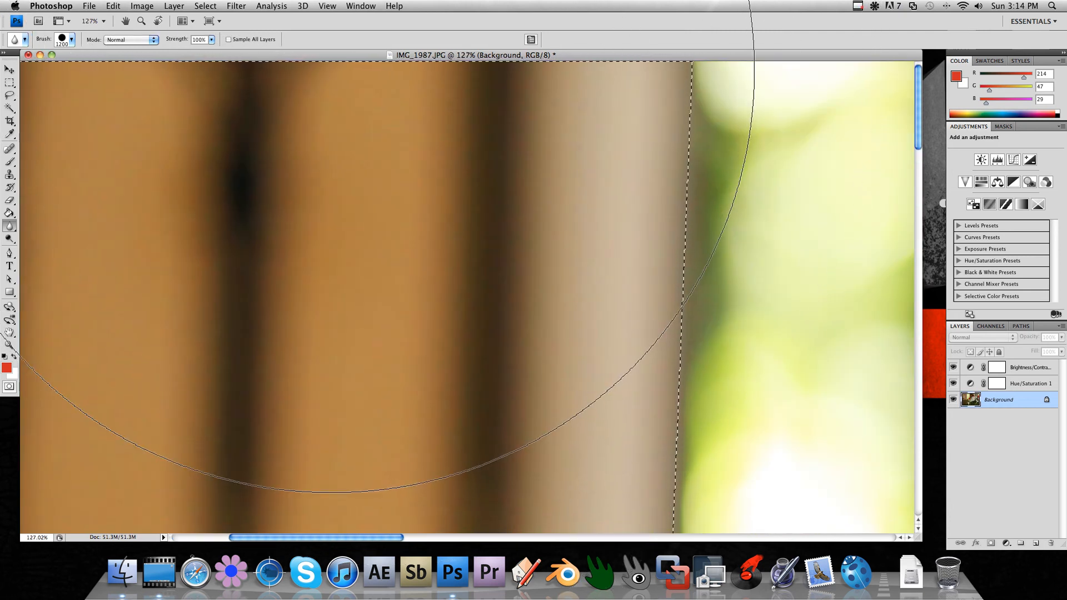
{"action": "key", "text": "bracketleft"}
{"action": "key", "text": "bracketleft"}
{"action": "key", "text": "bracketleft"}
{"action": "key", "text": "bracketleft"}
{"action": "key", "text": "bracketleft"}
{"action": "key", "text": "bracketleft"}
{"action": "scroll", "coordinate": [531, 194], "scroll_direction": "down", "scroll_amount": 4}
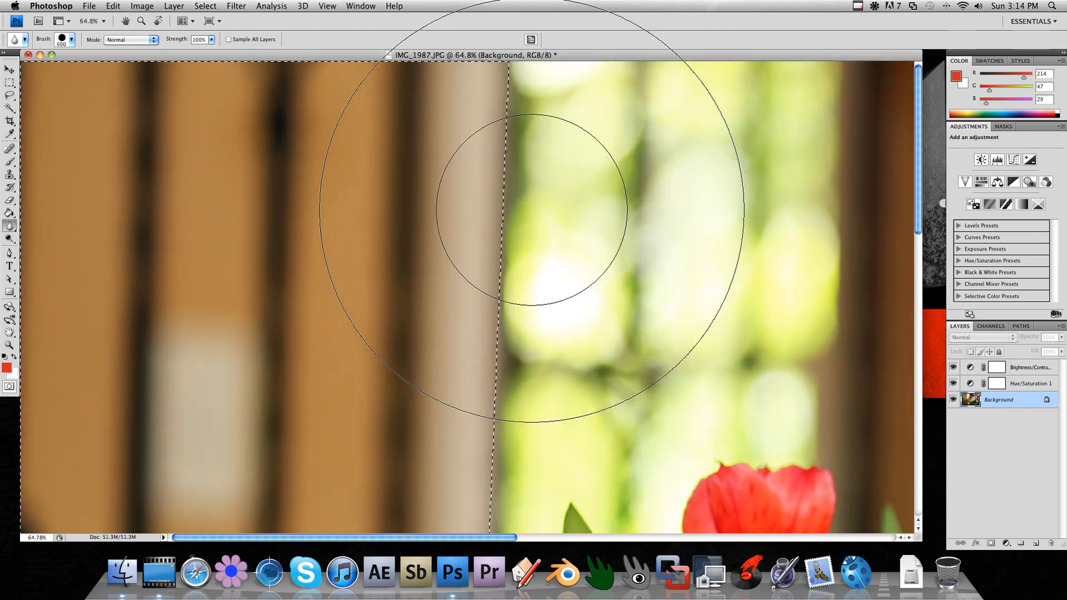
Inspect the railing background behind the flowers and deselect the wall area.
{"action": "scroll", "coordinate": [544, 197], "scroll_direction": "right", "scroll_amount": 8}
{"action": "scroll", "coordinate": [550, 199], "scroll_direction": "down", "scroll_amount": 3}
{"action": "scroll", "coordinate": [527, 197], "scroll_direction": "up", "scroll_amount": 2}
{"action": "scroll", "coordinate": [476, 210], "scroll_direction": "up", "scroll_amount": 5}
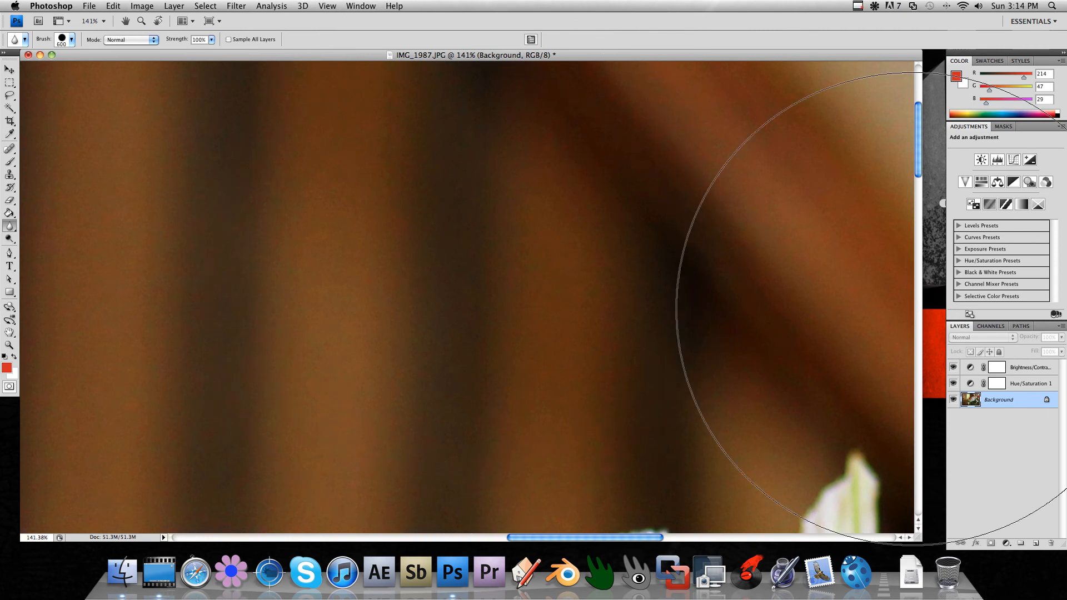
{"action": "scroll", "coordinate": [587, 295], "scroll_direction": "down", "scroll_amount": 2}
{"action": "scroll", "coordinate": [587, 295], "scroll_direction": "down", "scroll_amount": 4}
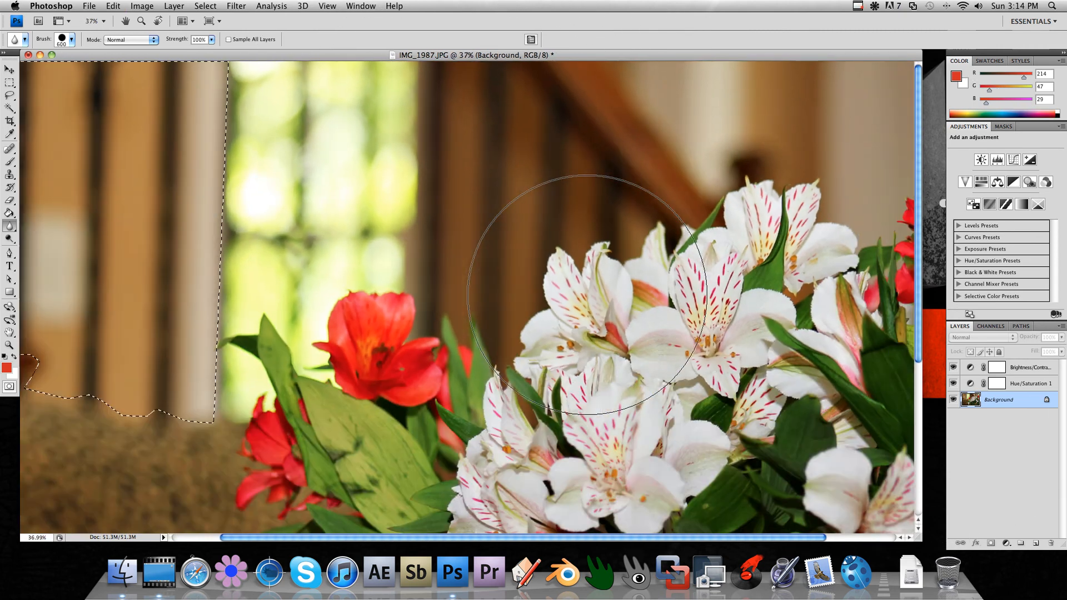
{"action": "key", "text": "super+d"}
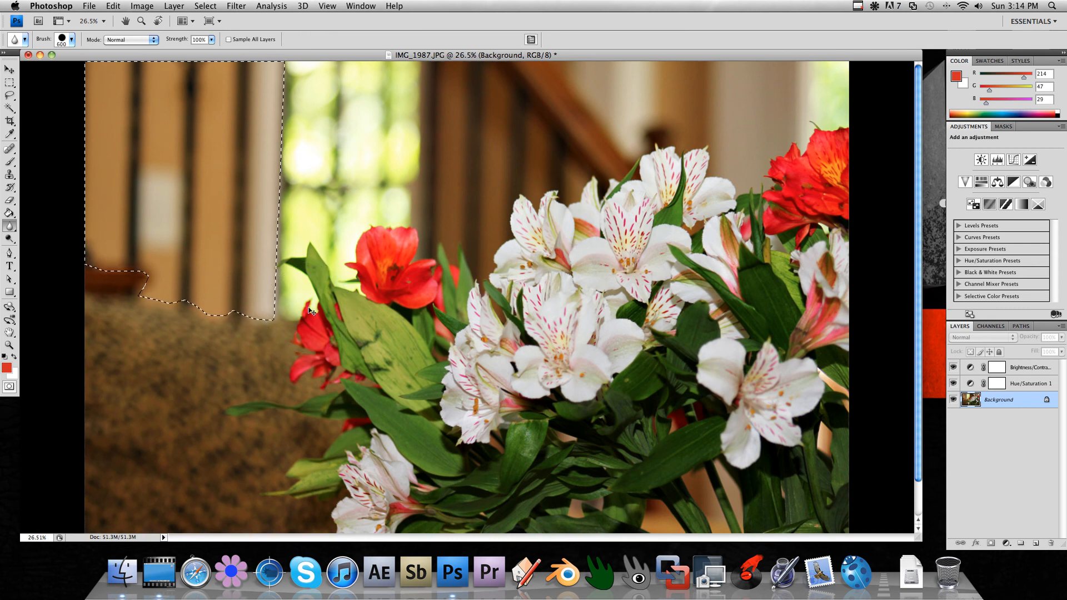